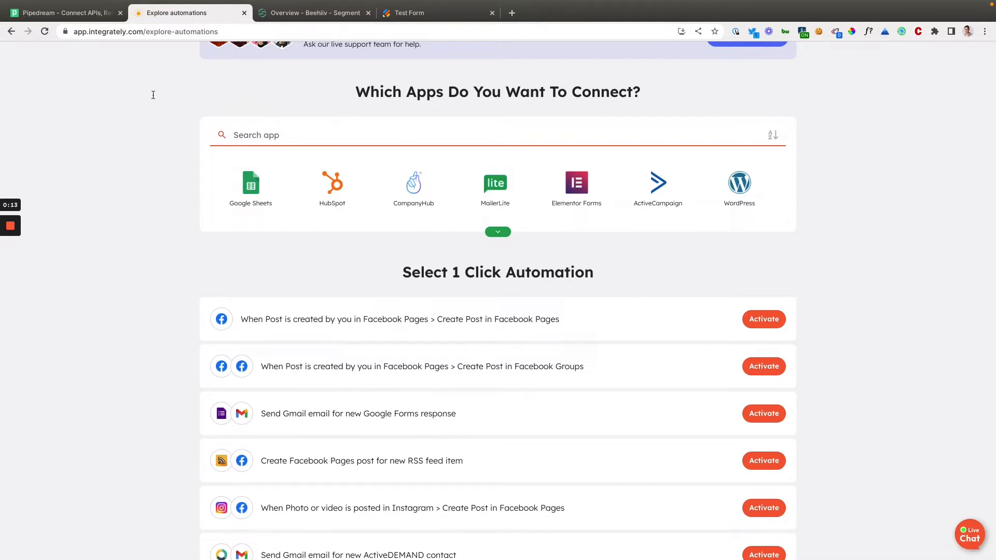
View the API Keys list in the beehiiv integration settings and return to the Integrately automation explorer
{"action": "scroll", "coordinate": [176, 195], "scroll_direction": "up", "scroll_amount": 1}
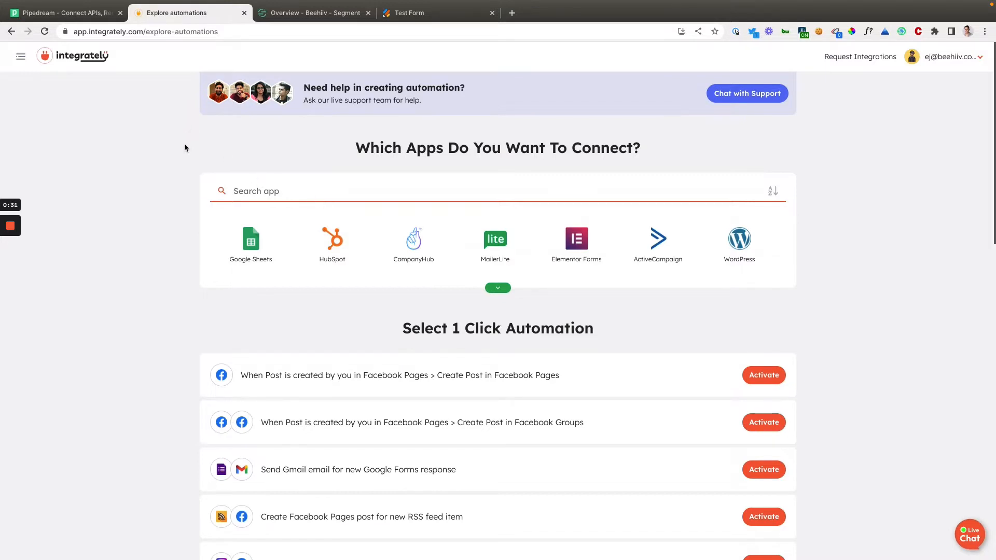
{"action": "key", "text": "ctrl+Left"}
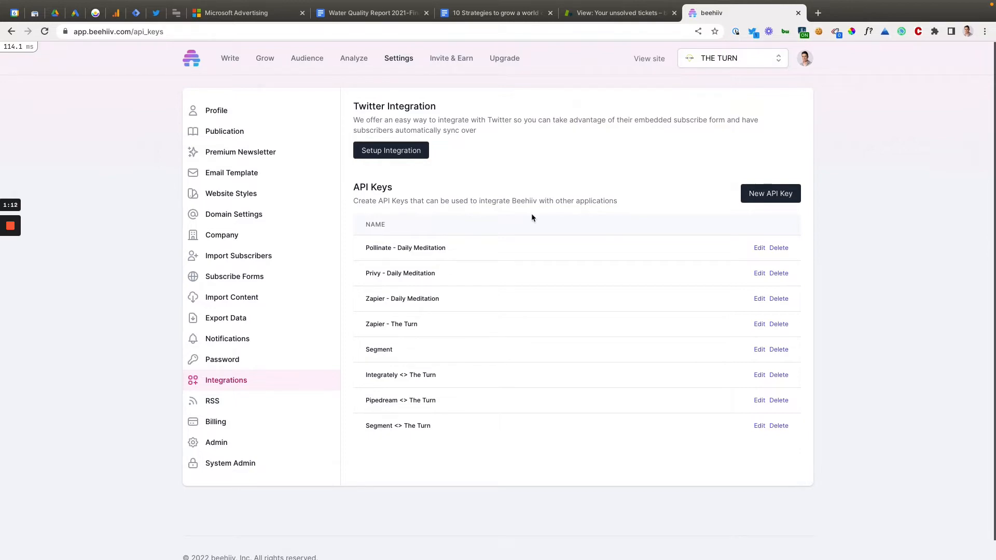
{"action": "key", "text": "ctrl+Right"}
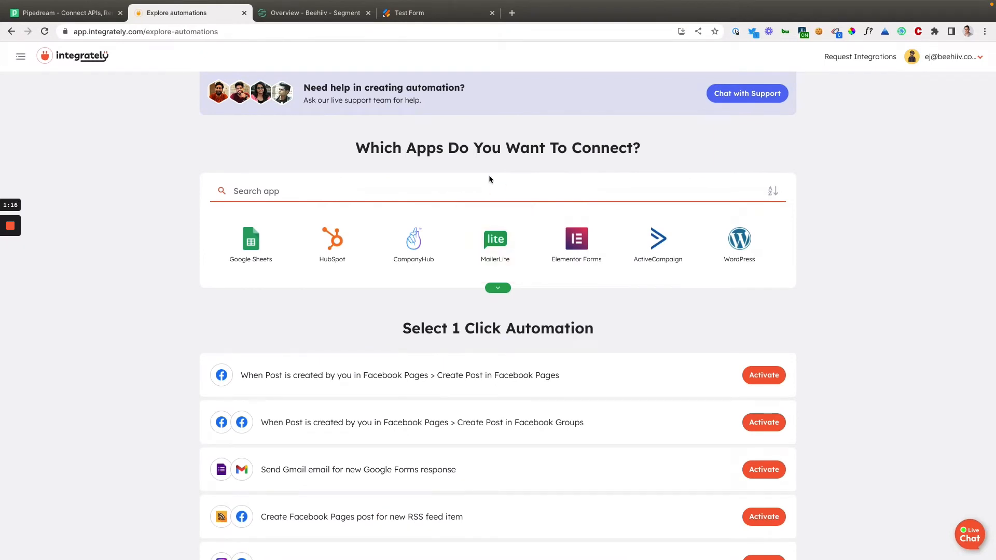
Search the apps for "beeh" and add Beehiiv as the first app to connect
{"action": "left_click", "coordinate": [388, 197]}
{"action": "type", "text": "beeh"}
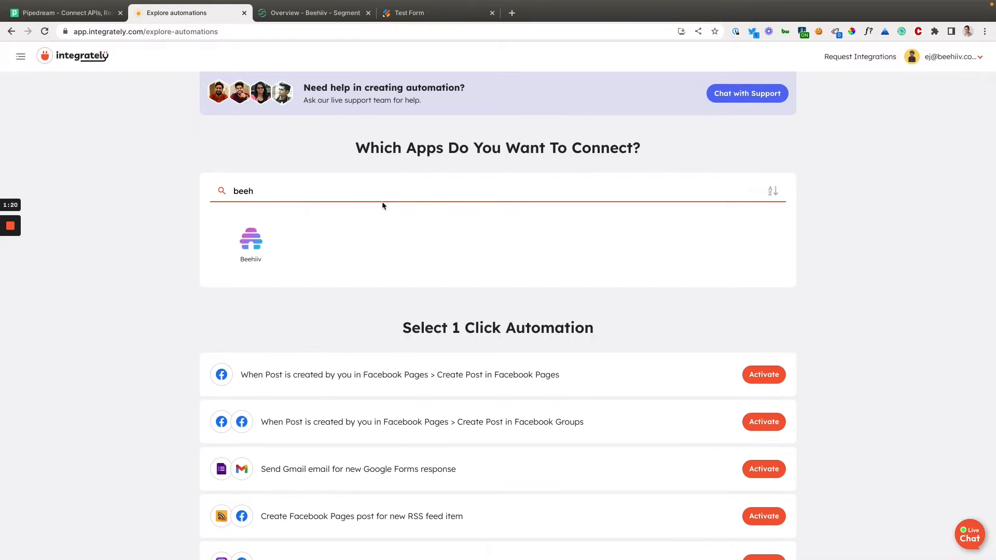
{"action": "left_click", "coordinate": [251, 241]}
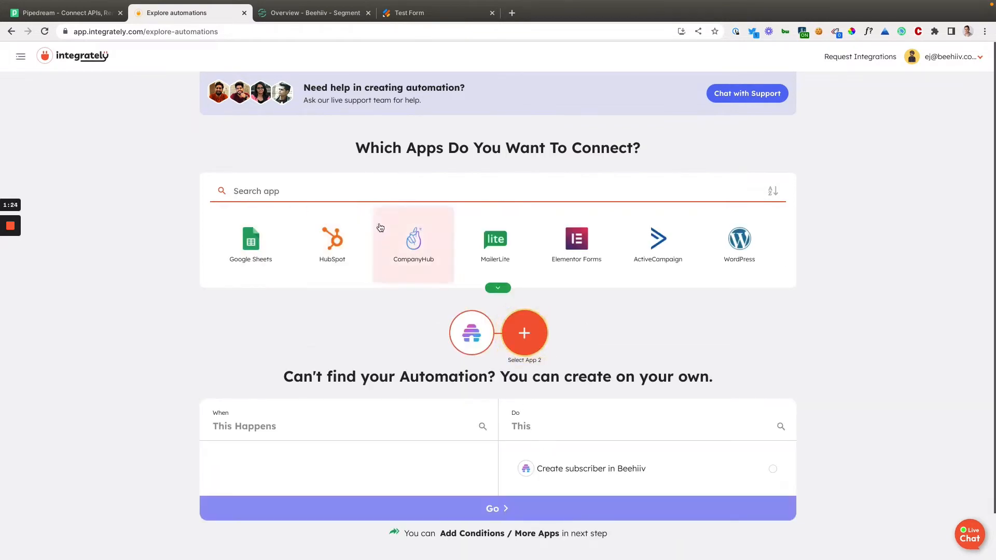
Search the apps for "jotf" and add JotForm as the second app to connect
{"action": "left_click", "coordinate": [335, 183]}
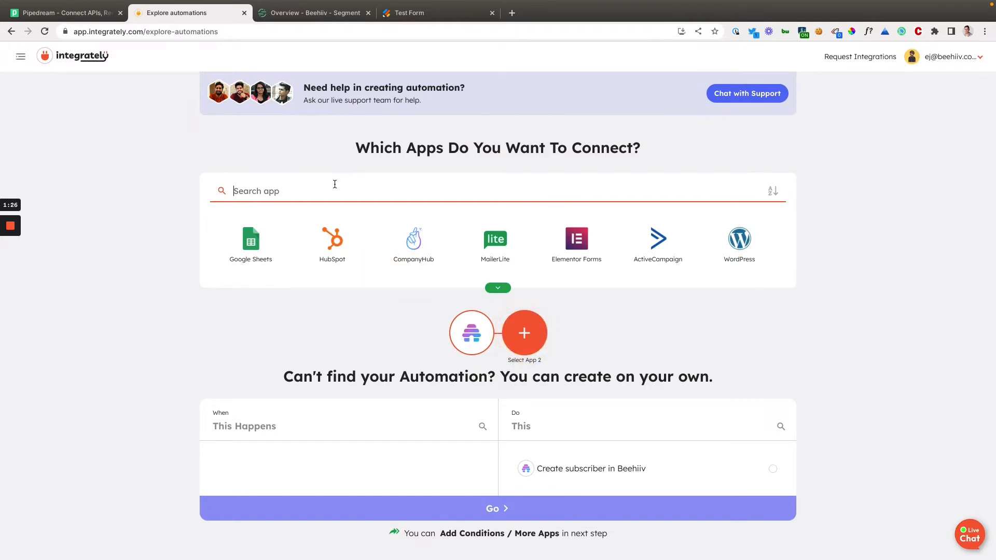
{"action": "type", "text": "joi"}
{"action": "key", "text": "BackSpace"}
{"action": "key", "text": "BackSpace"}
{"action": "key", "text": "BackSpace"}
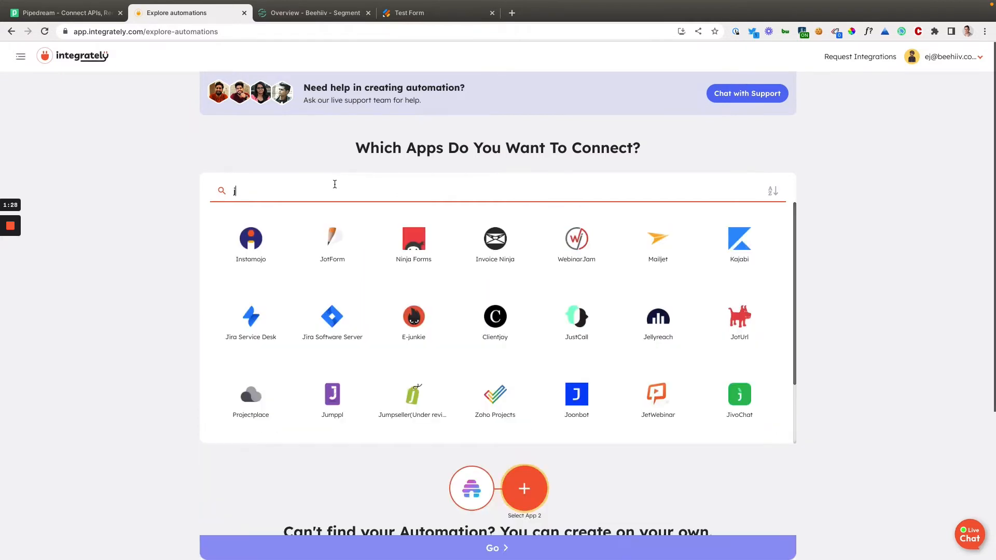
{"action": "type", "text": "jotf"}
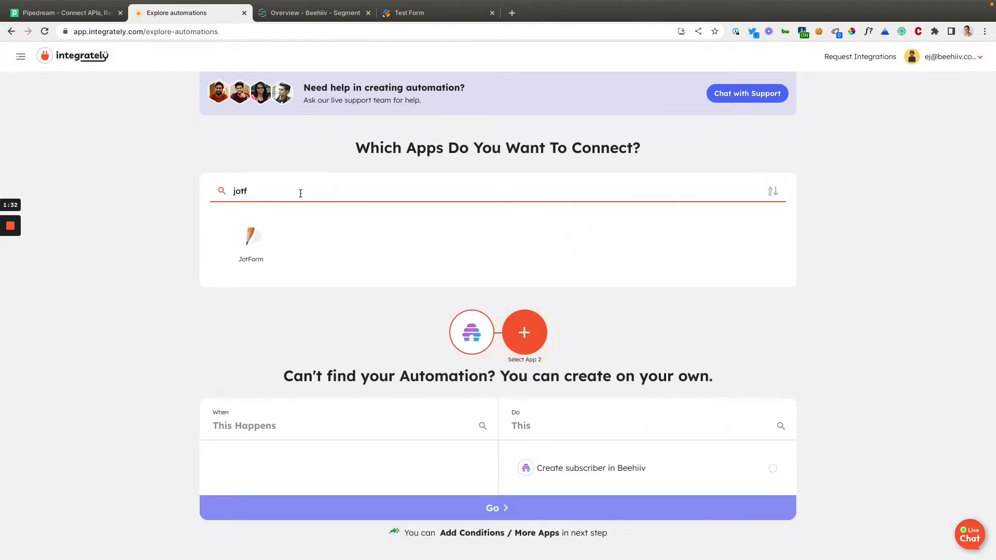
{"action": "double_click", "coordinate": [255, 242]}
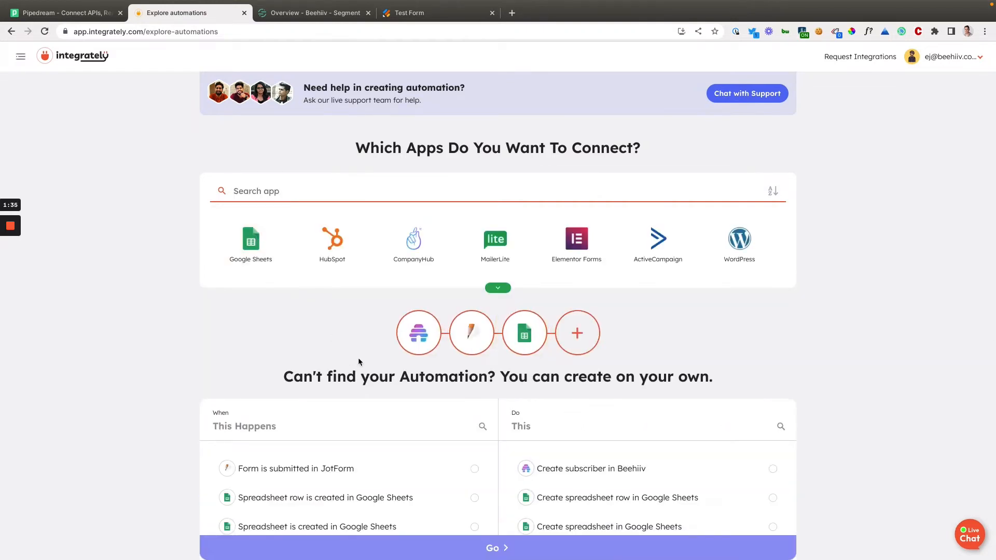
Remove Google Sheets from the chain of selected apps, keeping only Beehiiv and JotForm
{"action": "scroll", "coordinate": [350, 390], "scroll_direction": "down", "scroll_amount": 2}
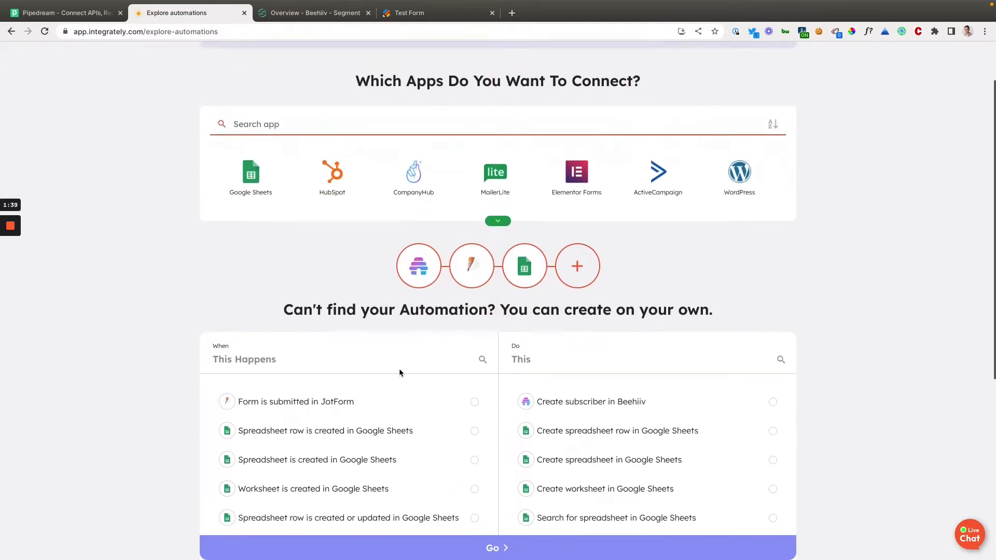
{"action": "scroll", "coordinate": [399, 371], "scroll_direction": "down", "scroll_amount": 3}
{"action": "scroll", "coordinate": [448, 316], "scroll_direction": "up", "scroll_amount": 3}
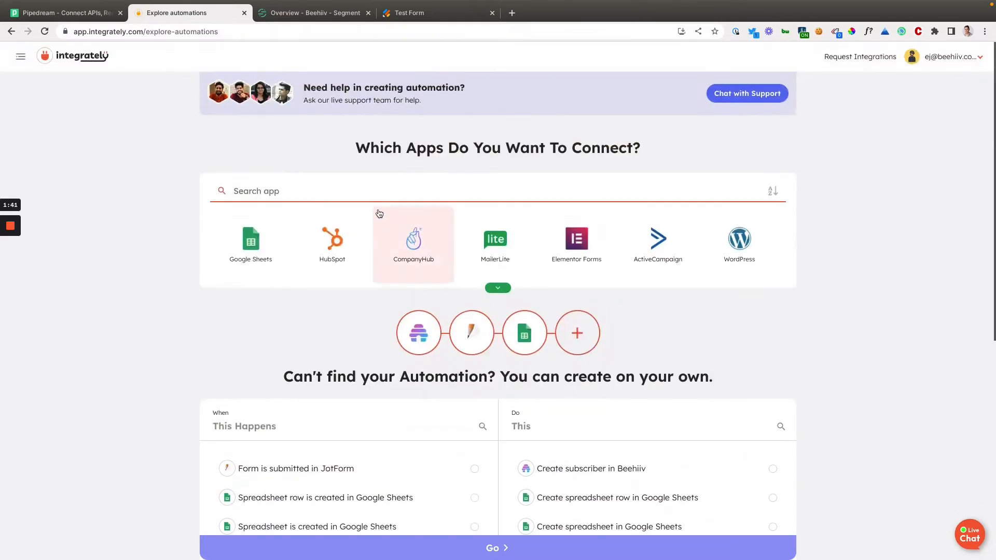
{"action": "left_click", "coordinate": [539, 320]}
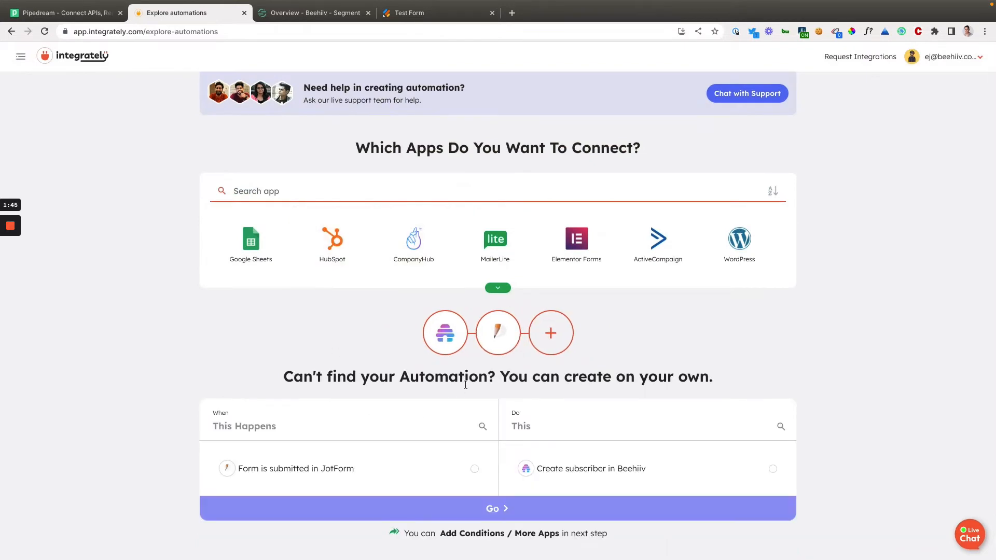
Create an automation with the trigger "Form is submitted in JotForm" and the action "Create subscriber in Beehiiv"
{"action": "scroll", "coordinate": [392, 394], "scroll_direction": "down", "scroll_amount": 1}
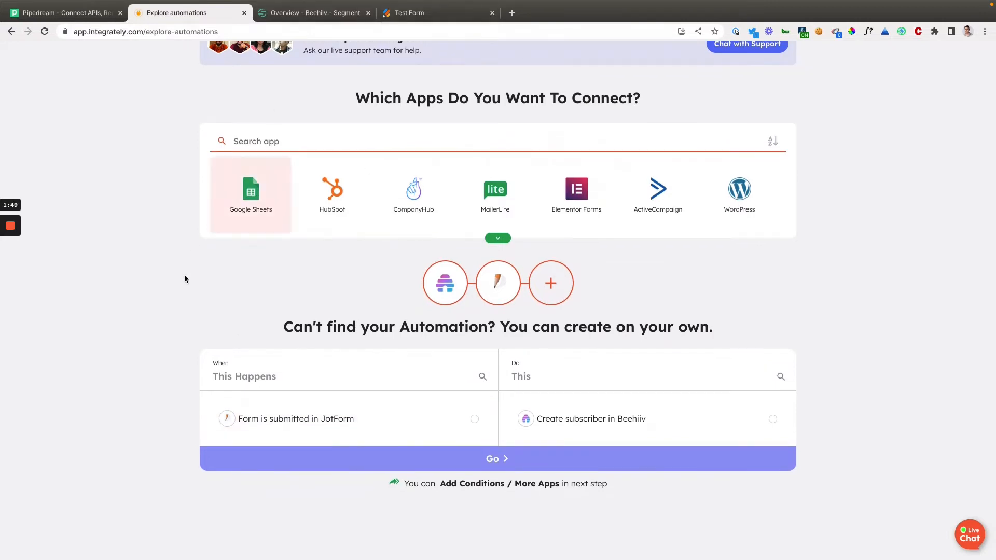
{"action": "mouse_move", "coordinate": [452, 18]}
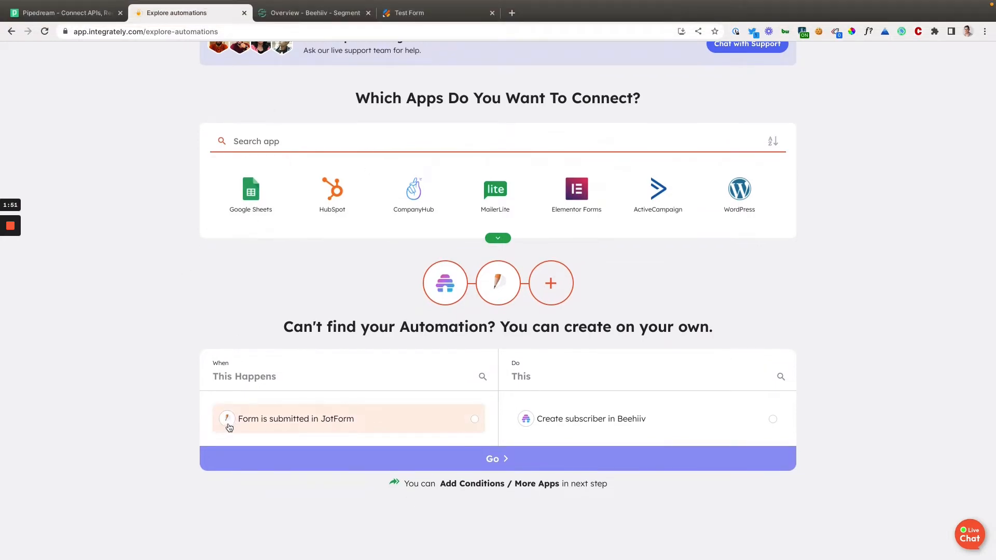
{"action": "left_click", "coordinate": [439, 422]}
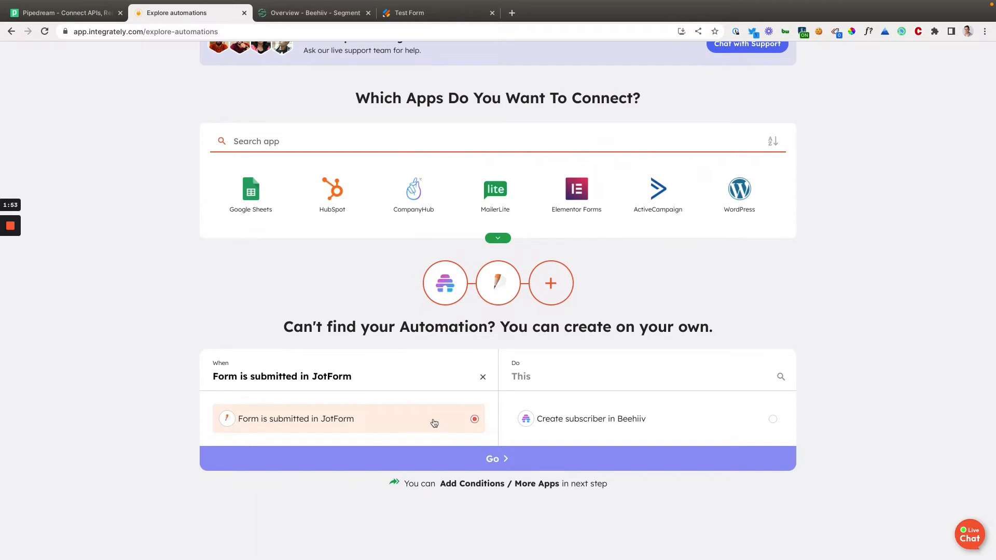
{"action": "left_click", "coordinate": [595, 424]}
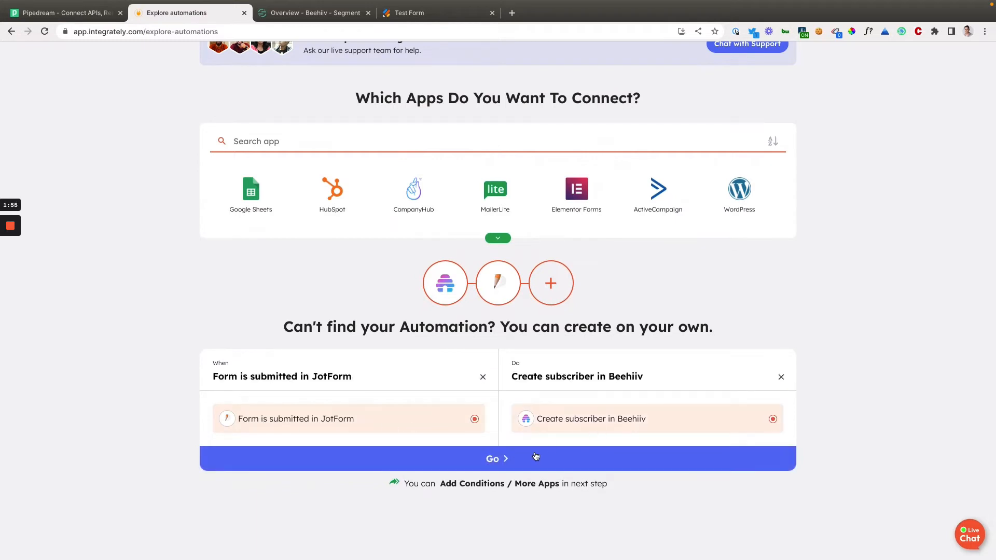
{"action": "left_click", "coordinate": [482, 462]}
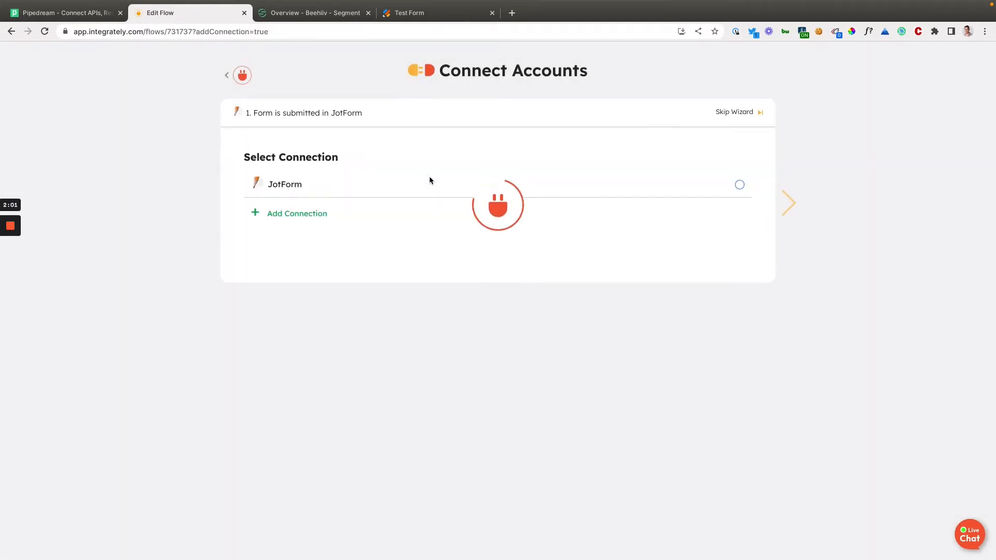
Use the existing JotForm connection for the trigger and choose Test Form as the Form ID
{"action": "left_click", "coordinate": [314, 182]}
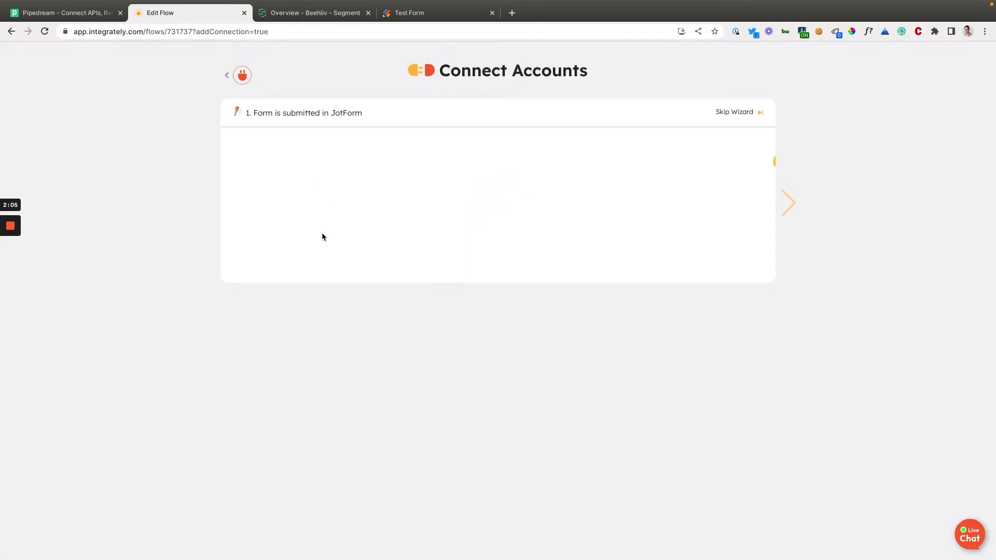
{"action": "left_click", "coordinate": [366, 195]}
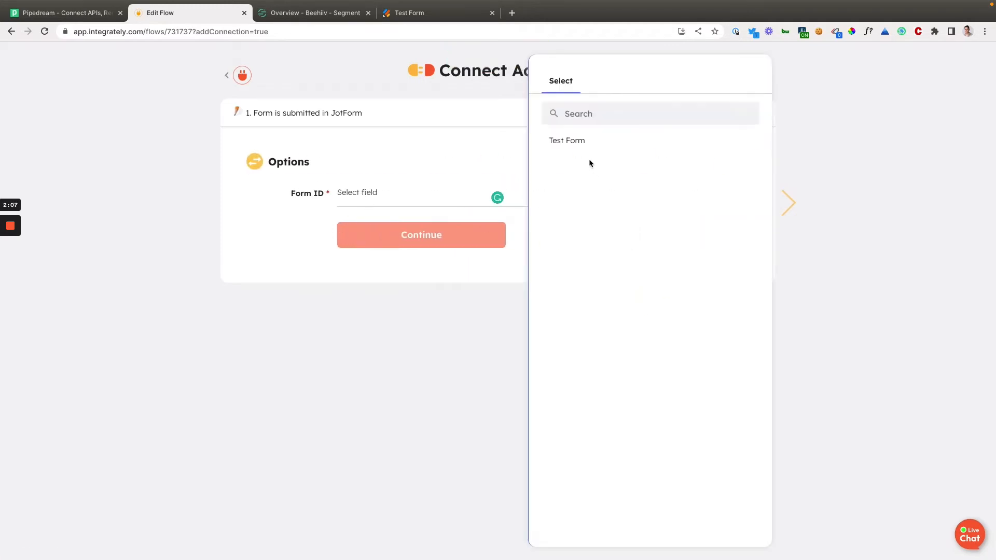
{"action": "left_click", "coordinate": [566, 138]}
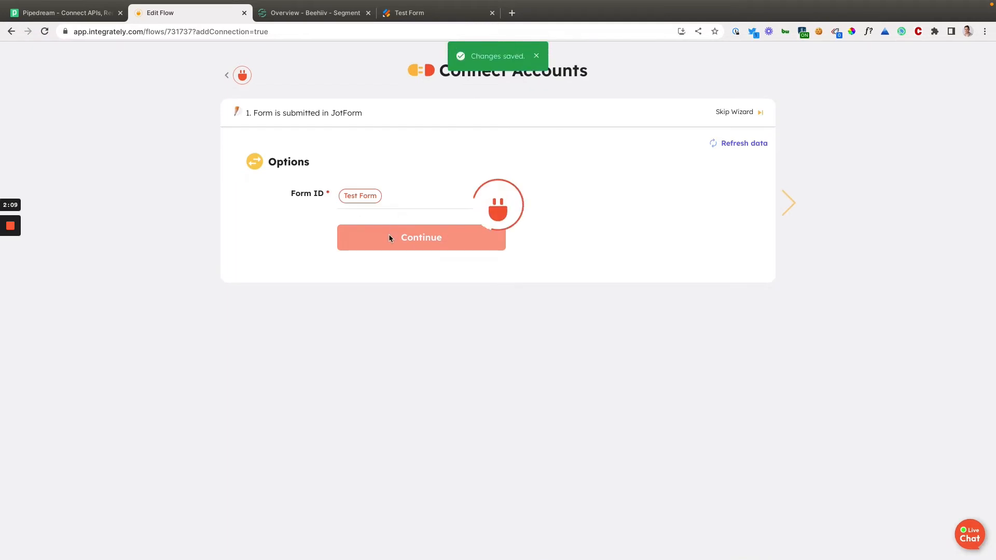
{"action": "left_click", "coordinate": [385, 287]}
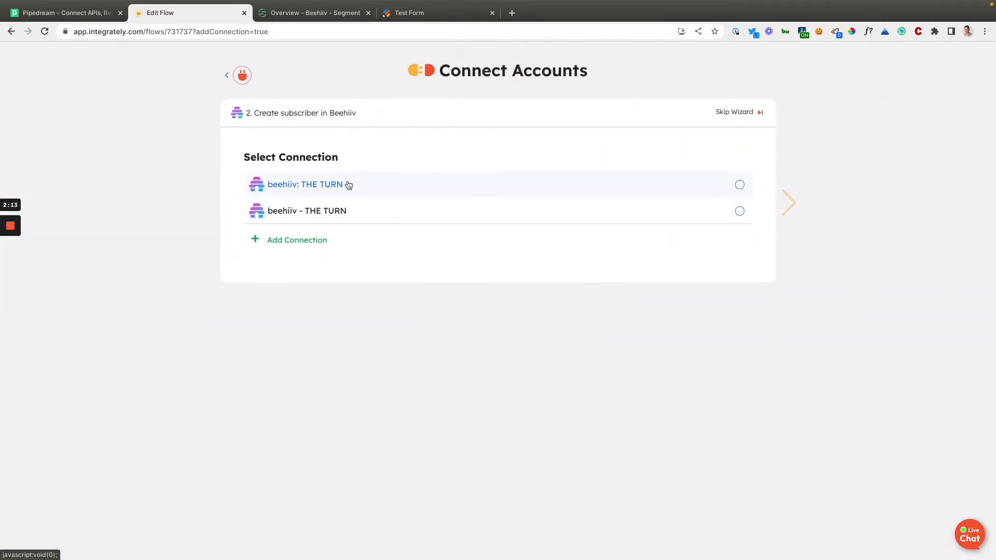
Use the "beehiiv: THE TURN" connection for the subscriber action and decline adding more apps, conditions or branching
{"action": "left_click", "coordinate": [348, 183]}
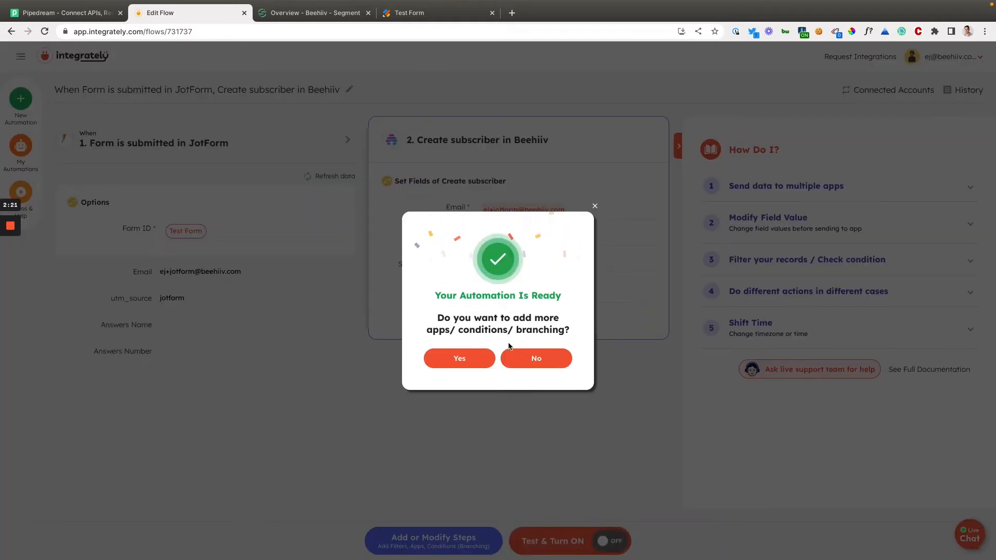
{"action": "left_click", "coordinate": [530, 360]}
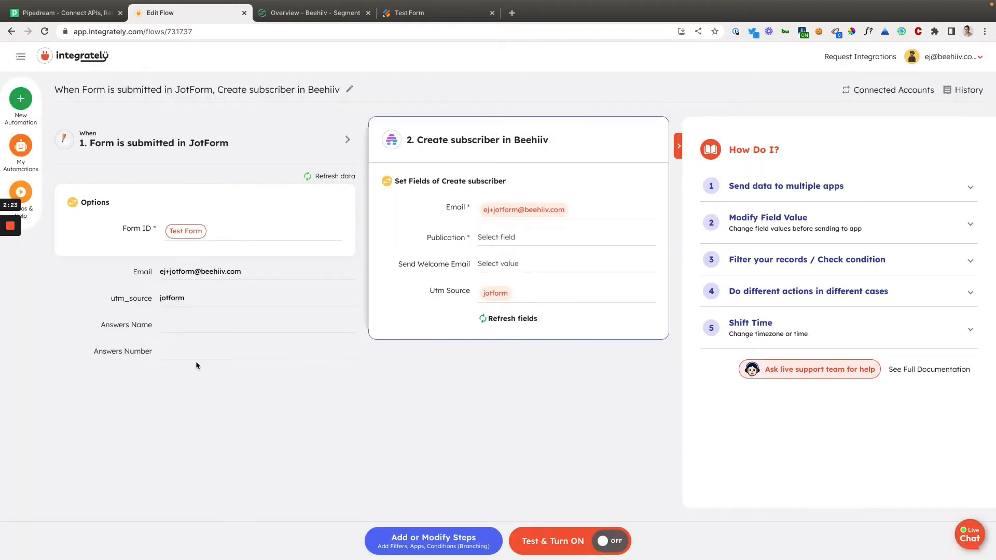
Examine how the JotForm Email and utm_source values are mapped to the Beehiiv subscriber's Email and Utm Source fields
{"action": "triple_click", "coordinate": [171, 272]}
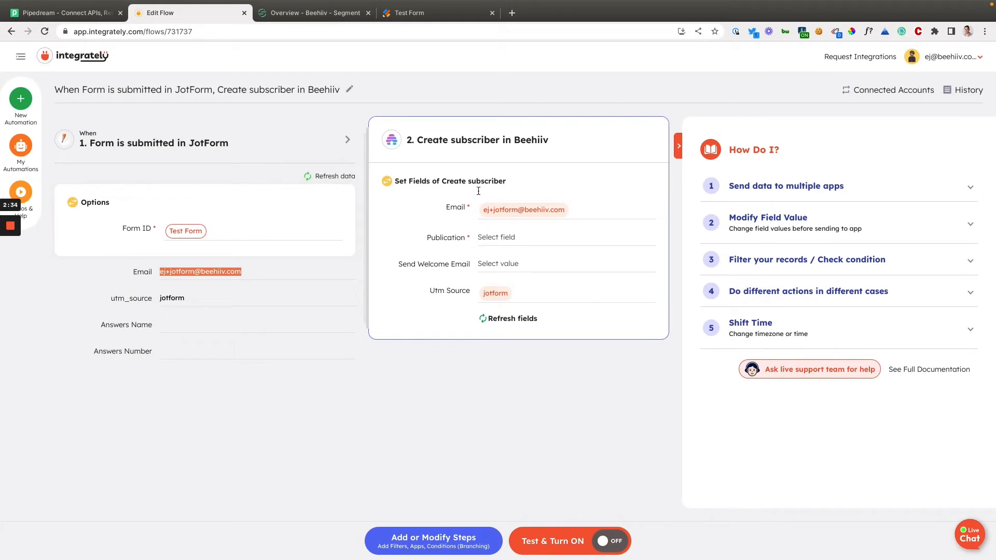
{"action": "left_click", "coordinate": [574, 205]}
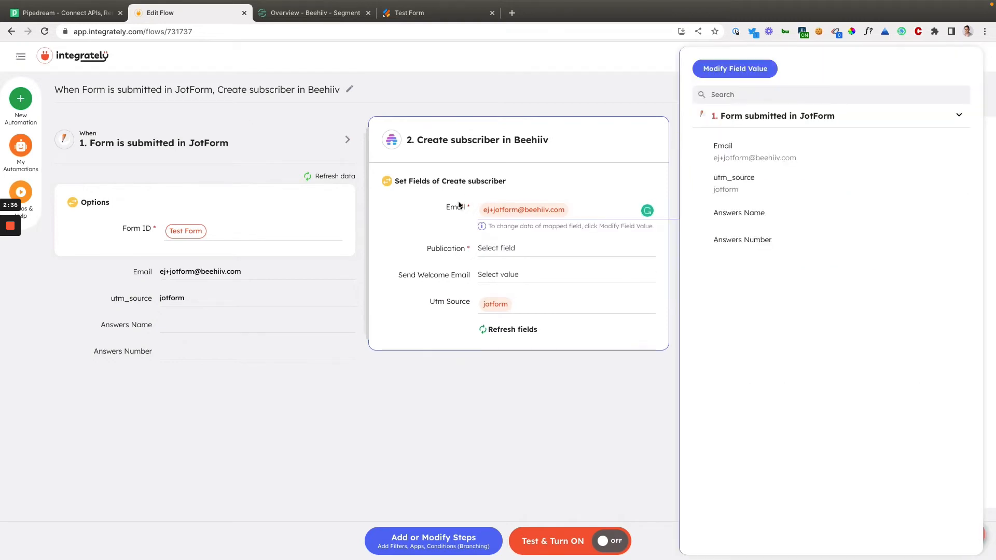
{"action": "left_click", "coordinate": [534, 305]}
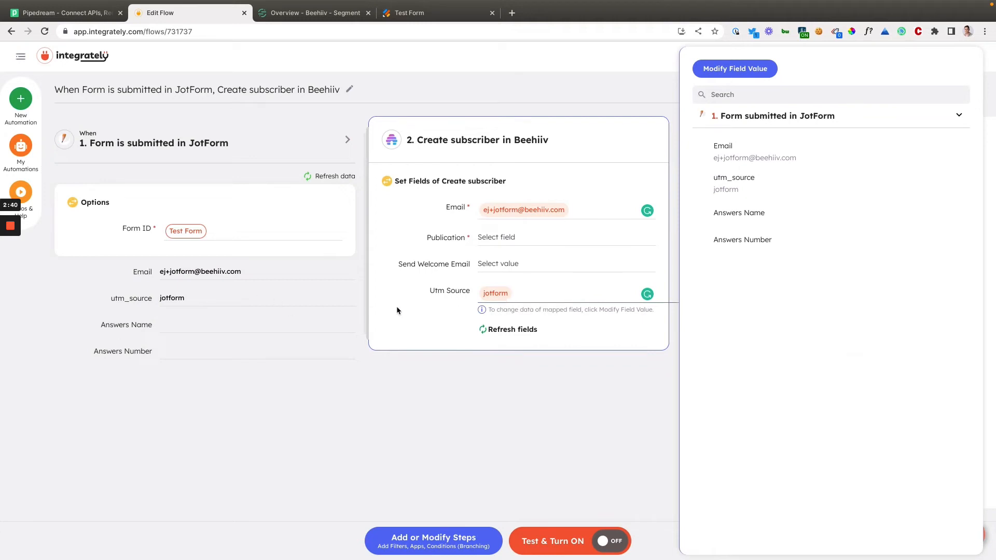
Set the subscriber action's Publication to THE TURN and Send Welcome Email to No, and turn the automation on
{"action": "left_click", "coordinate": [544, 242]}
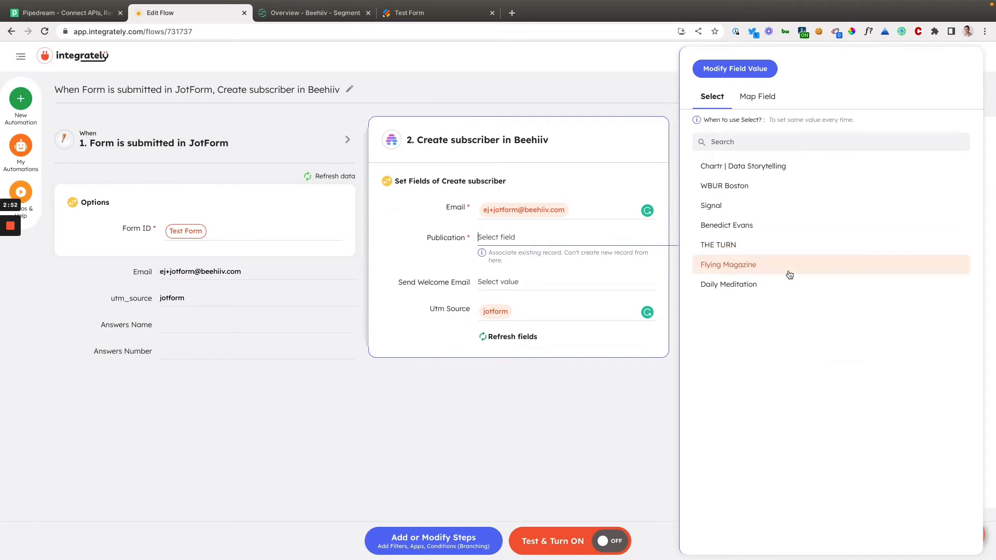
{"action": "left_click", "coordinate": [733, 251]}
{"action": "left_click", "coordinate": [540, 270]}
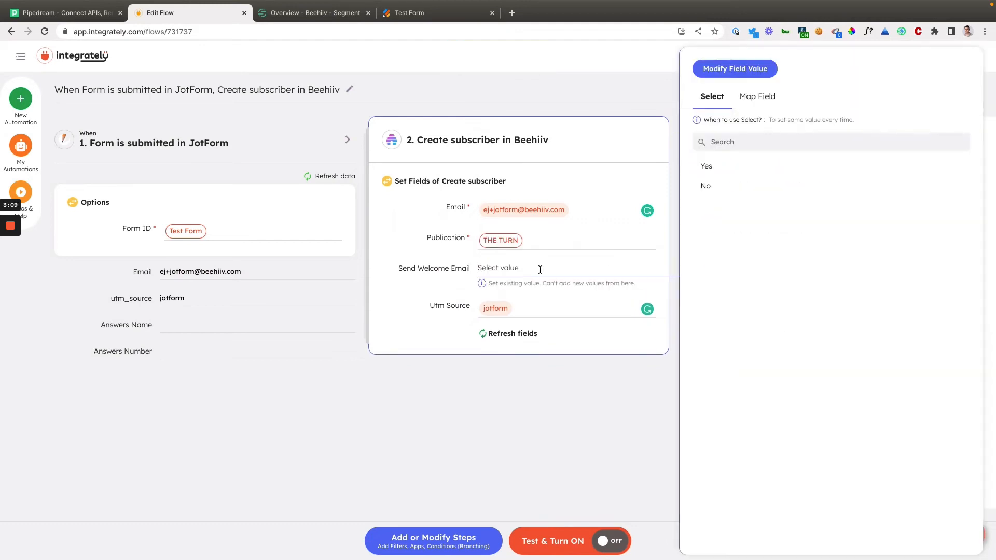
{"action": "left_click", "coordinate": [721, 186]}
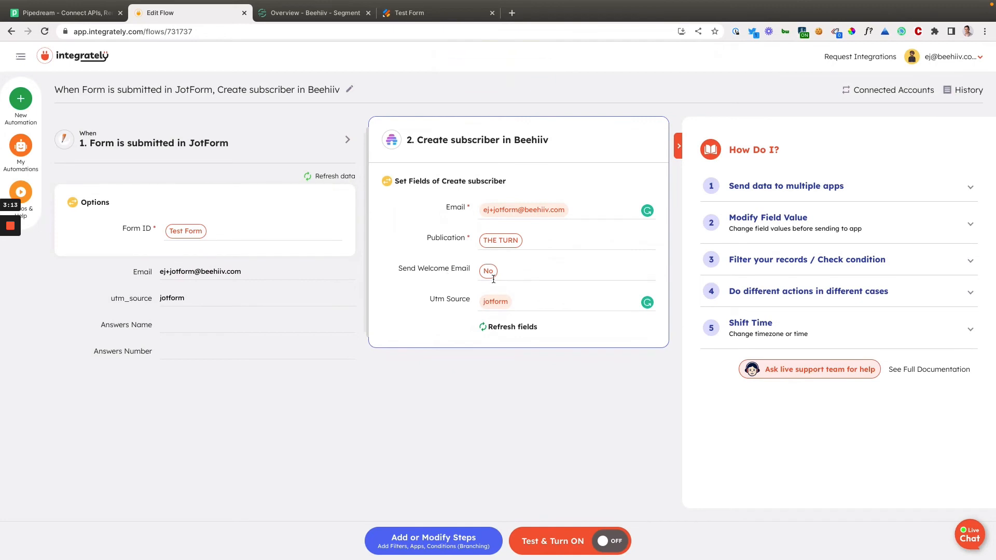
{"action": "left_click", "coordinate": [611, 540]}
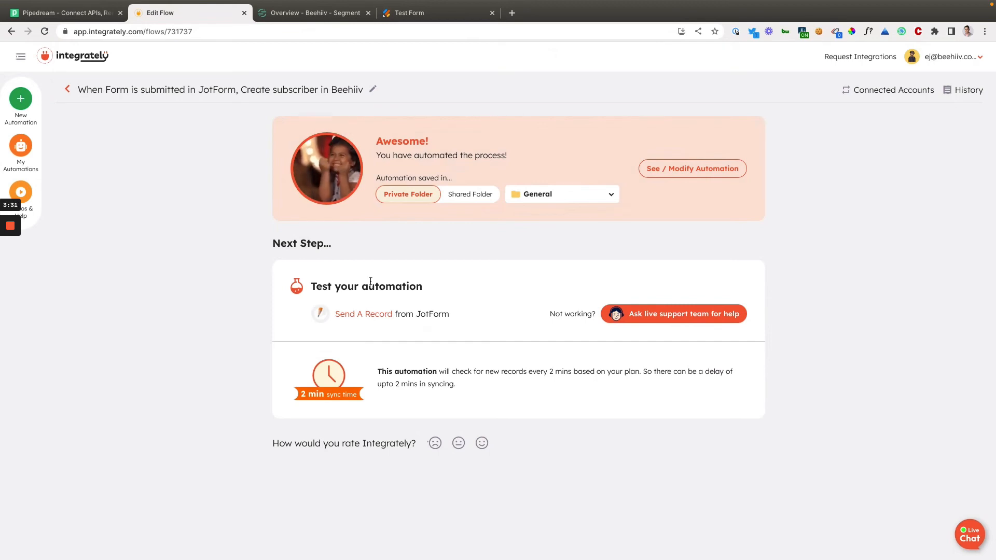
Return to the automation explorer and browse the expanded list of apps available to connect, collapsing it when done
{"action": "left_click", "coordinate": [64, 63]}
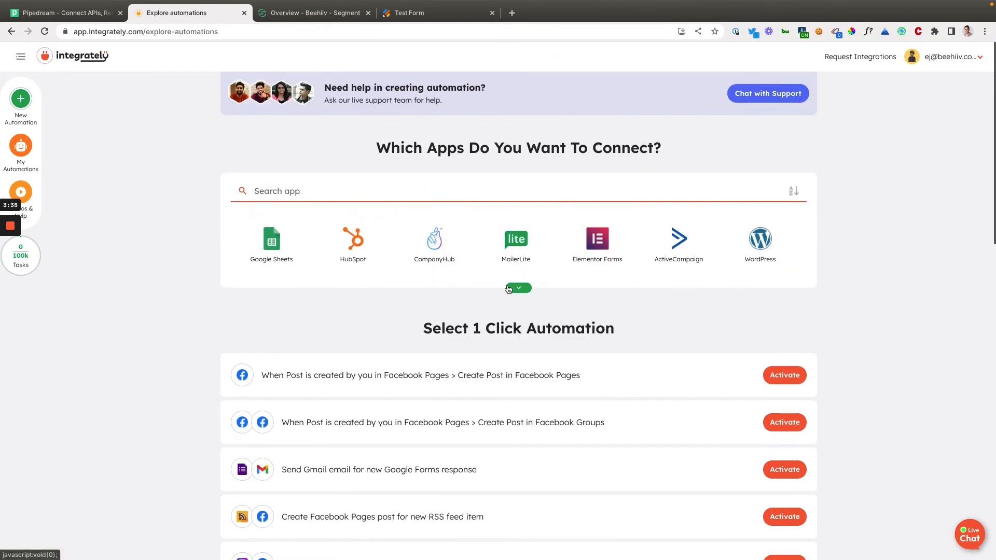
{"action": "left_click", "coordinate": [511, 286]}
{"action": "scroll", "coordinate": [524, 363], "scroll_direction": "down", "scroll_amount": 3}
{"action": "scroll", "coordinate": [528, 381], "scroll_direction": "down", "scroll_amount": 10}
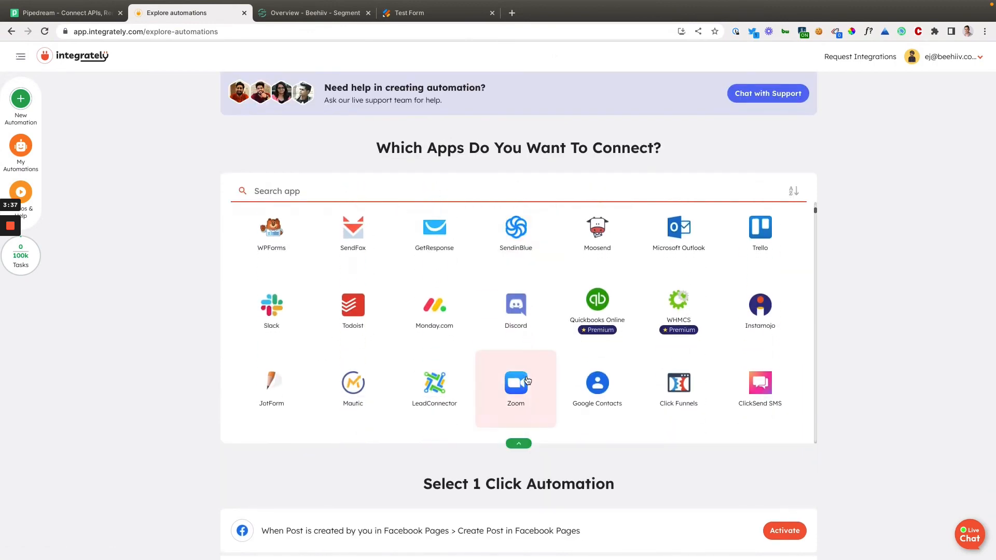
{"action": "scroll", "coordinate": [528, 382], "scroll_direction": "down", "scroll_amount": 10}
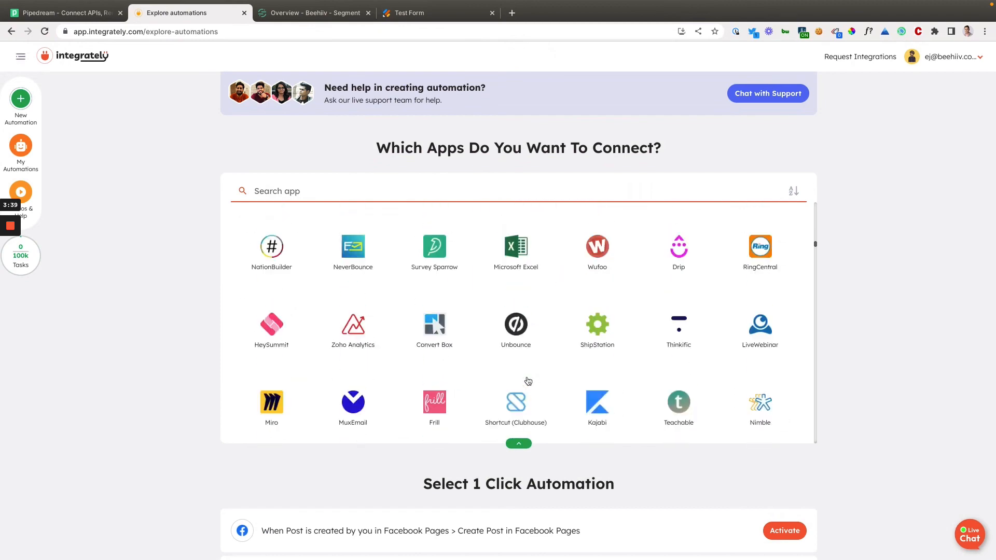
{"action": "scroll", "coordinate": [528, 381], "scroll_direction": "down", "scroll_amount": 10}
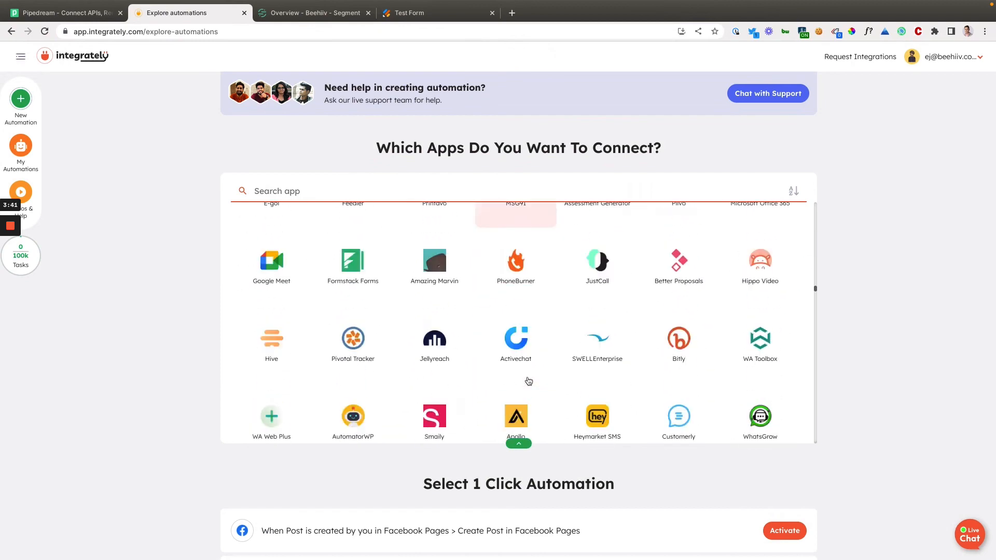
{"action": "scroll", "coordinate": [373, 254], "scroll_direction": "down", "scroll_amount": 2}
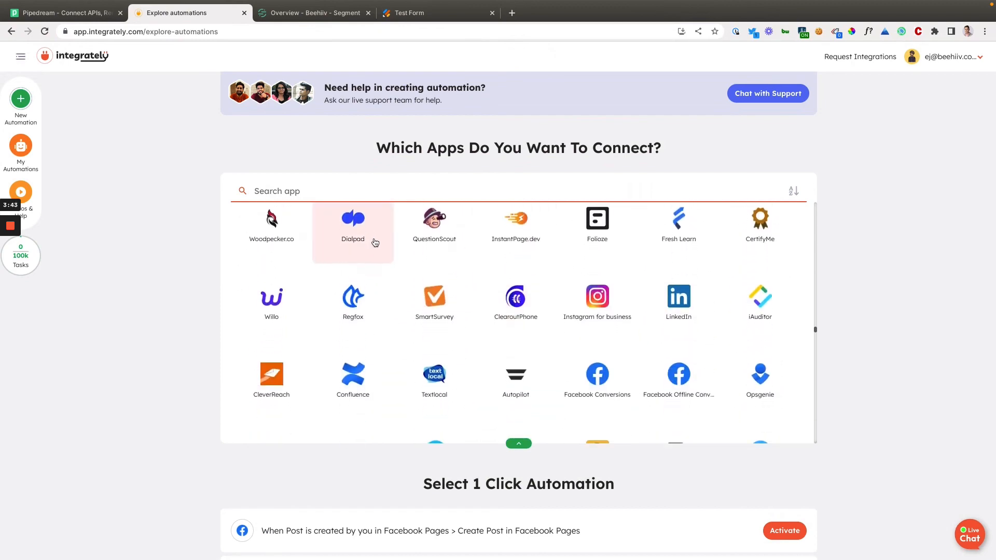
{"action": "scroll", "coordinate": [444, 260], "scroll_direction": "down", "scroll_amount": 10}
{"action": "scroll", "coordinate": [448, 249], "scroll_direction": "down", "scroll_amount": 5}
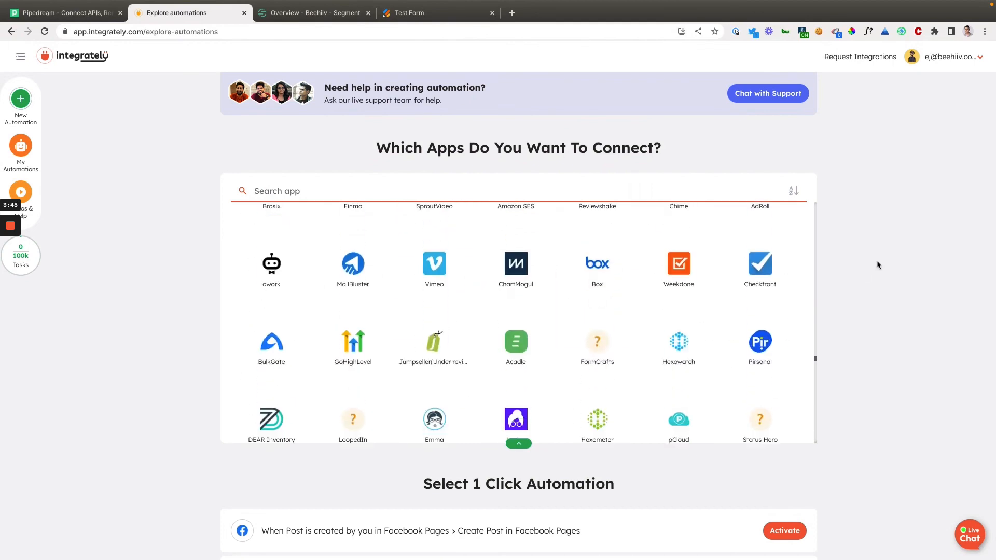
{"action": "left_click", "coordinate": [533, 444]}
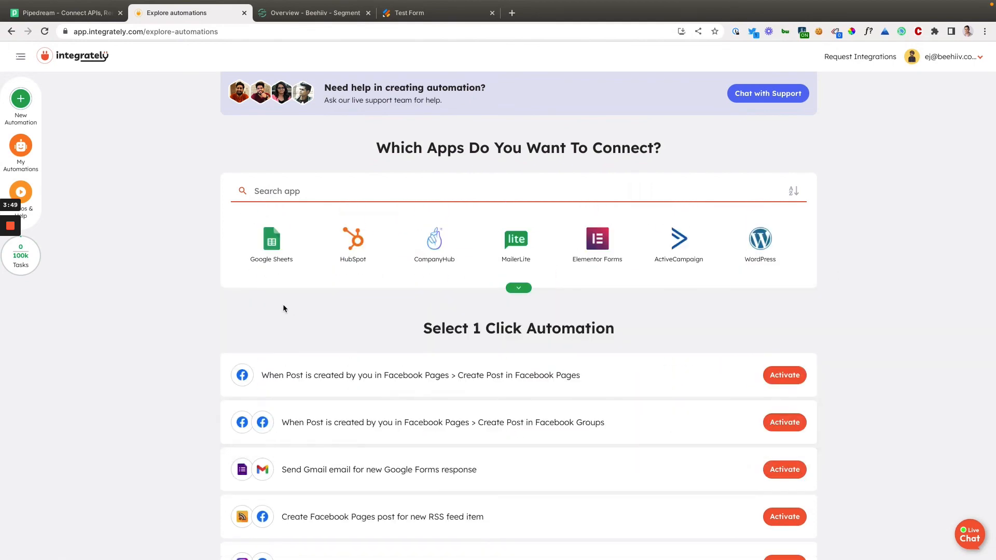